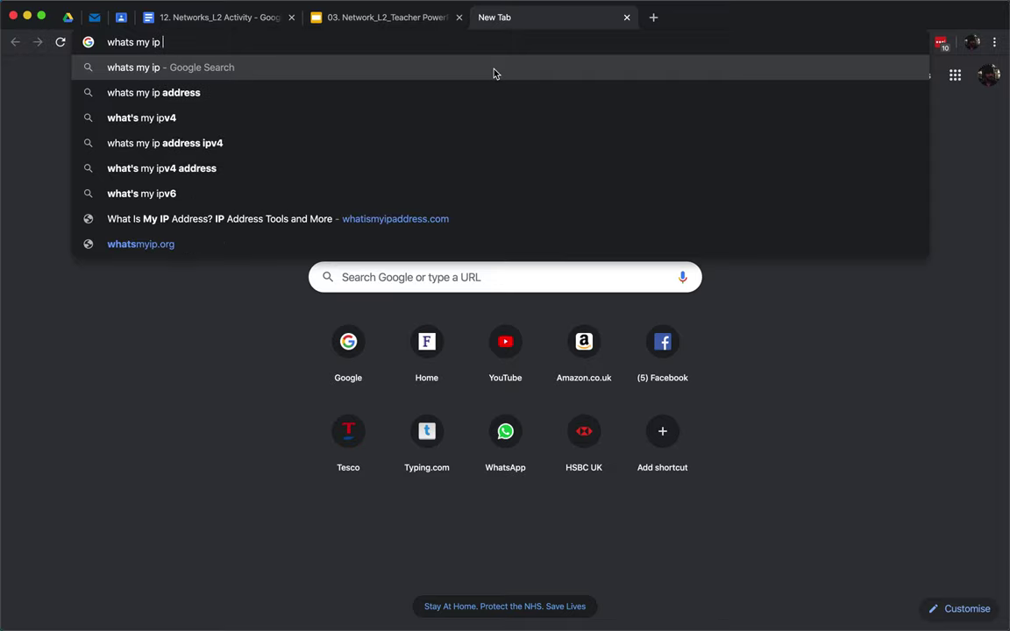
Step: Run the 'whats my ip address' search, highlight the public IP, and switch to the lesson slides
{"action": "key", "text": "Return"}
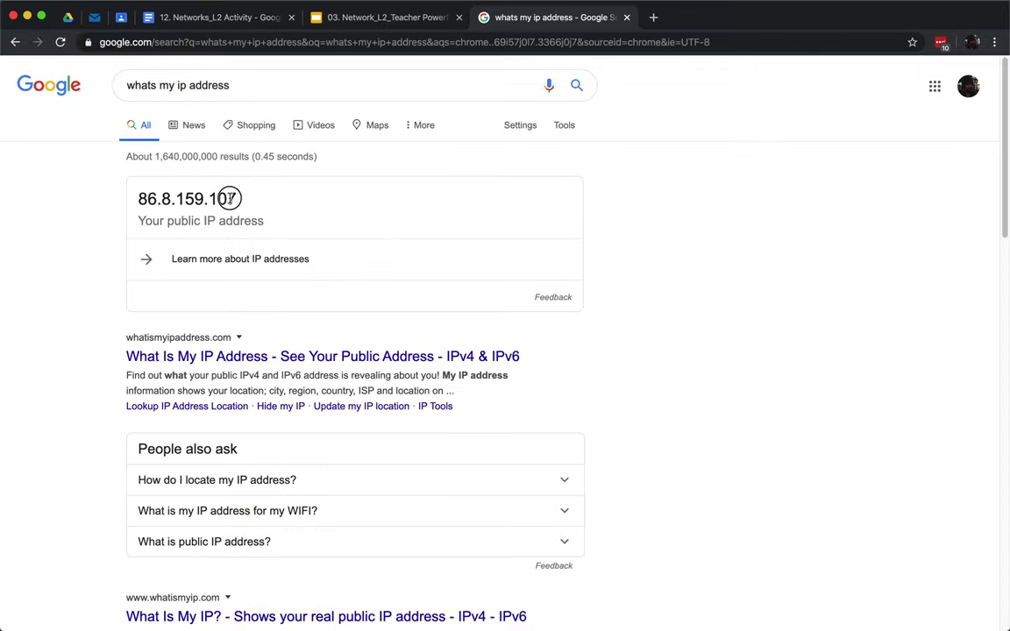
{"action": "left_click_drag", "start_coordinate": [230, 198], "coordinate": [133, 199]}
{"action": "left_click", "coordinate": [214, 200]}
{"action": "left_click", "coordinate": [394, 24]}
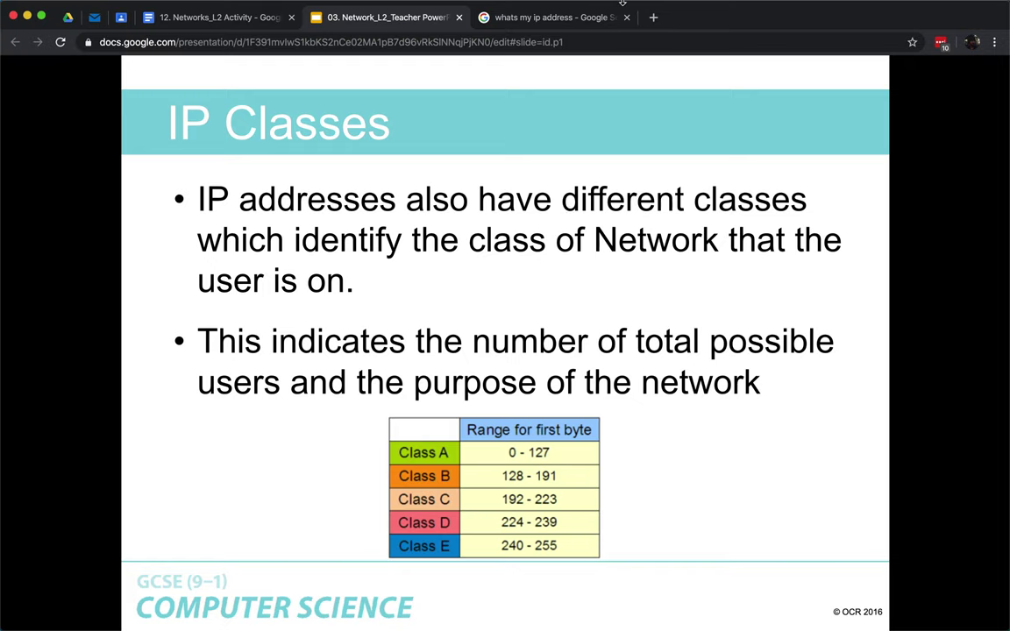
Step: Search for 'class a ip address' and open the Classful network Wikipedia article
{"action": "left_click", "coordinate": [517, 16]}
{"action": "left_click", "coordinate": [281, 89]}
{"action": "key", "text": "super+a"}
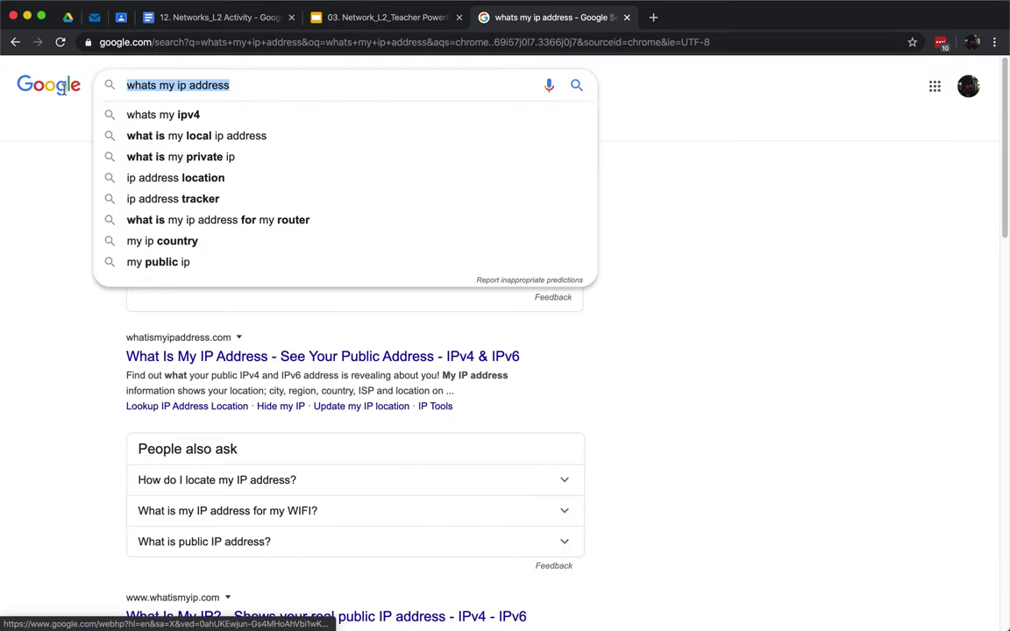
{"action": "type", "text": "class a ip address"}
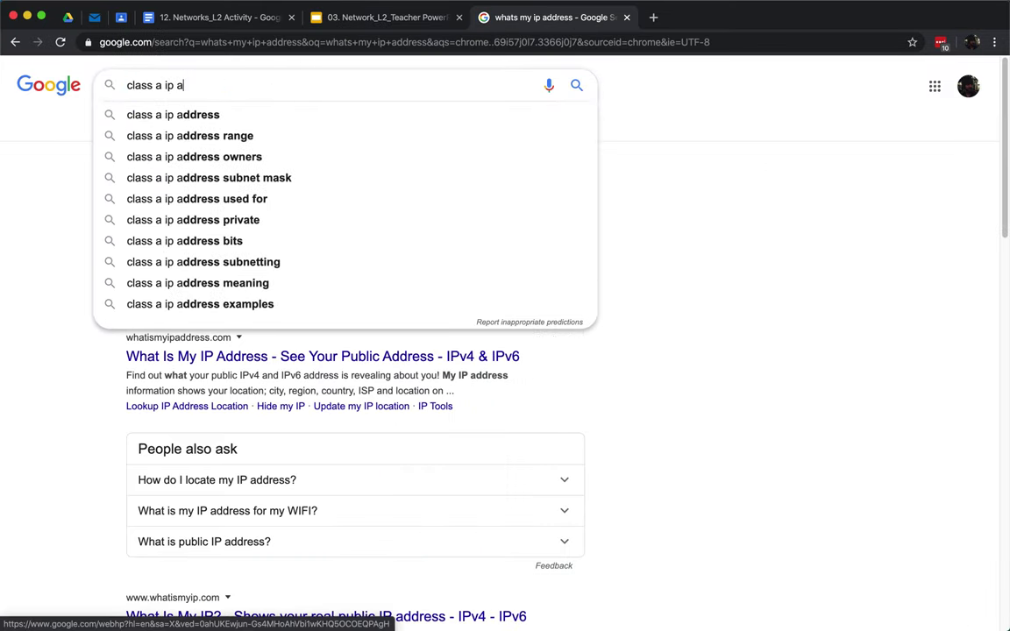
{"action": "key", "text": "Return"}
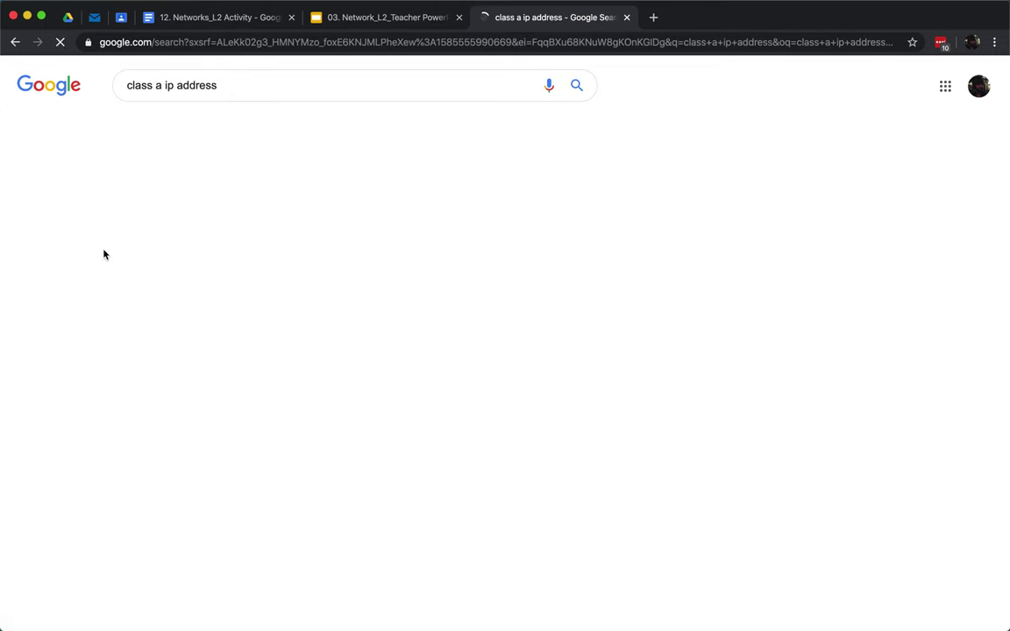
{"action": "scroll", "coordinate": [295, 307], "scroll_direction": "down", "scroll_amount": 5}
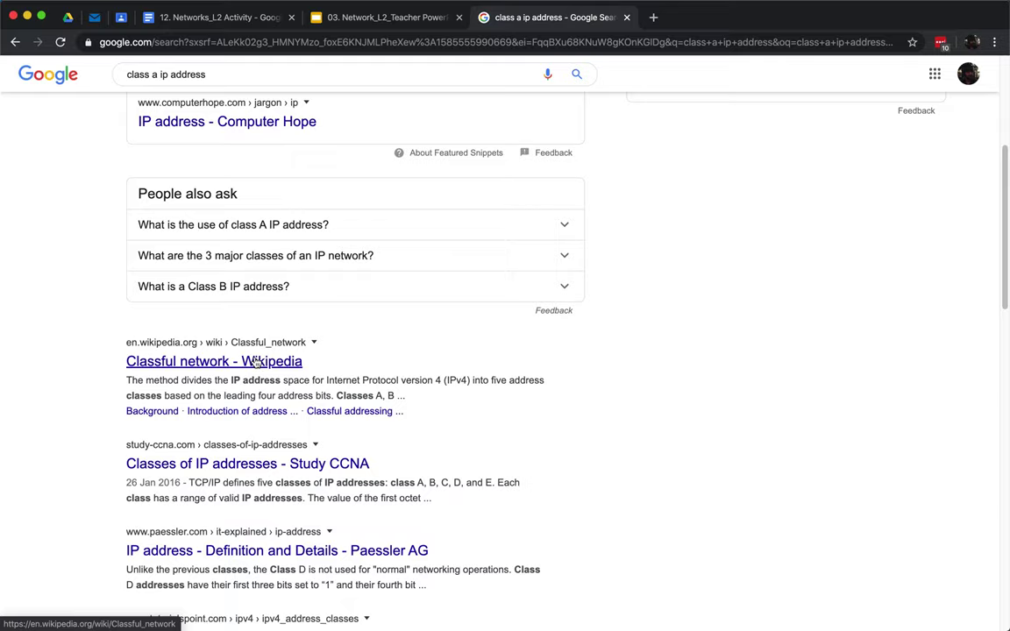
{"action": "left_click", "coordinate": [255, 361]}
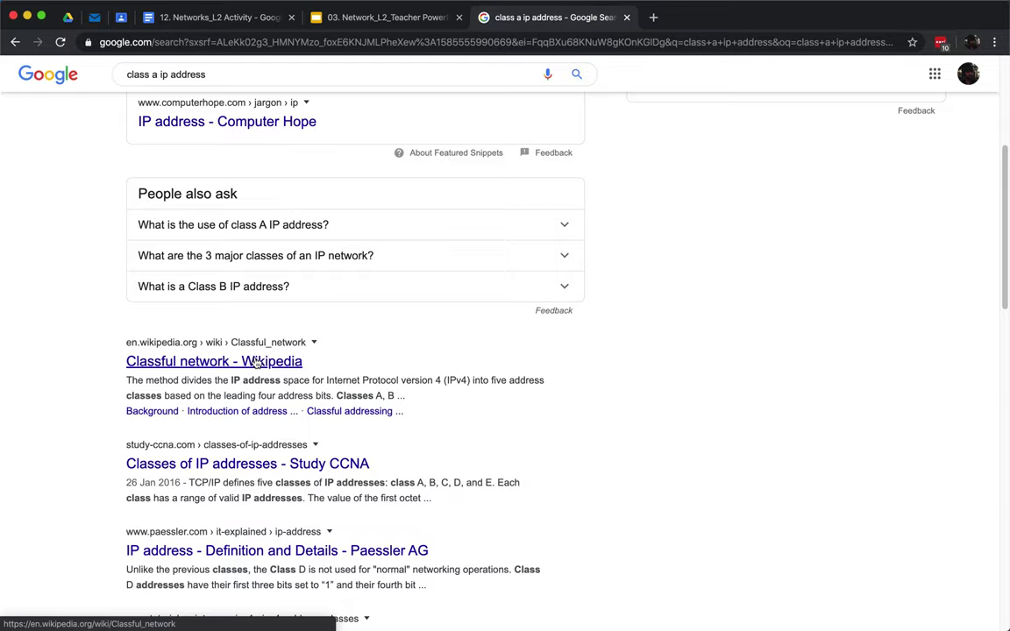
Step: Read through the Classful network article's class definitions, then close its tab
{"action": "scroll", "coordinate": [380, 450], "scroll_direction": "down", "scroll_amount": 5}
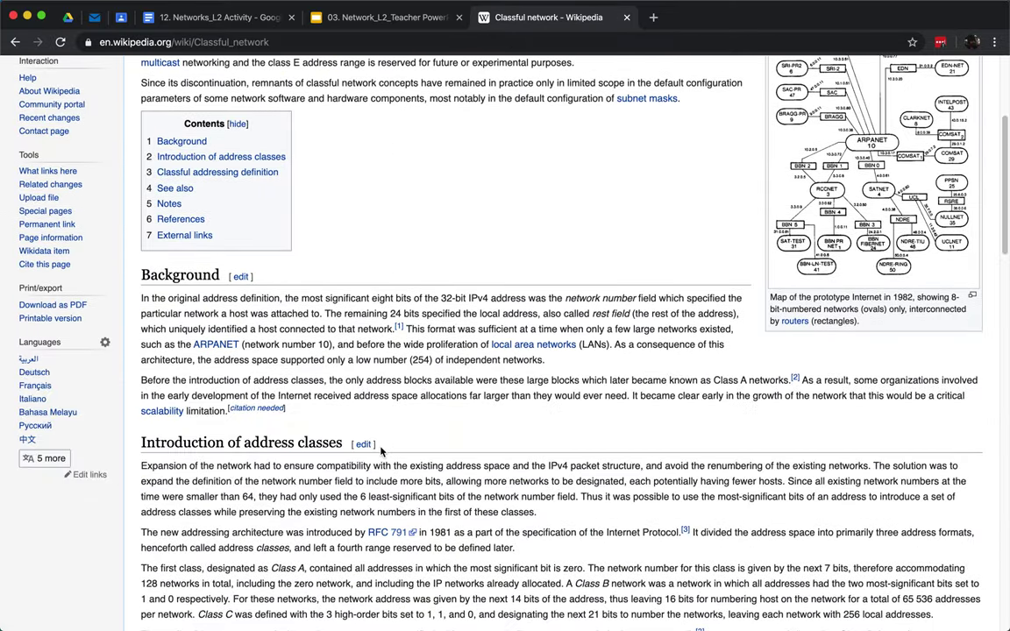
{"action": "scroll", "coordinate": [380, 450], "scroll_direction": "down", "scroll_amount": 10}
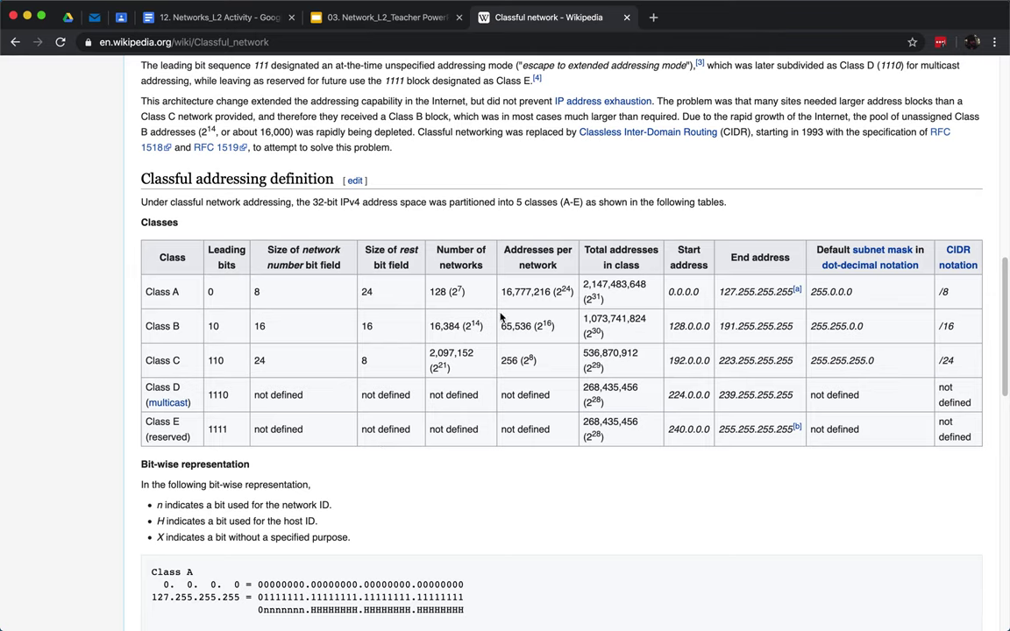
{"action": "scroll", "coordinate": [417, 510], "scroll_direction": "down", "scroll_amount": 8}
{"action": "scroll", "coordinate": [417, 510], "scroll_direction": "down", "scroll_amount": 4}
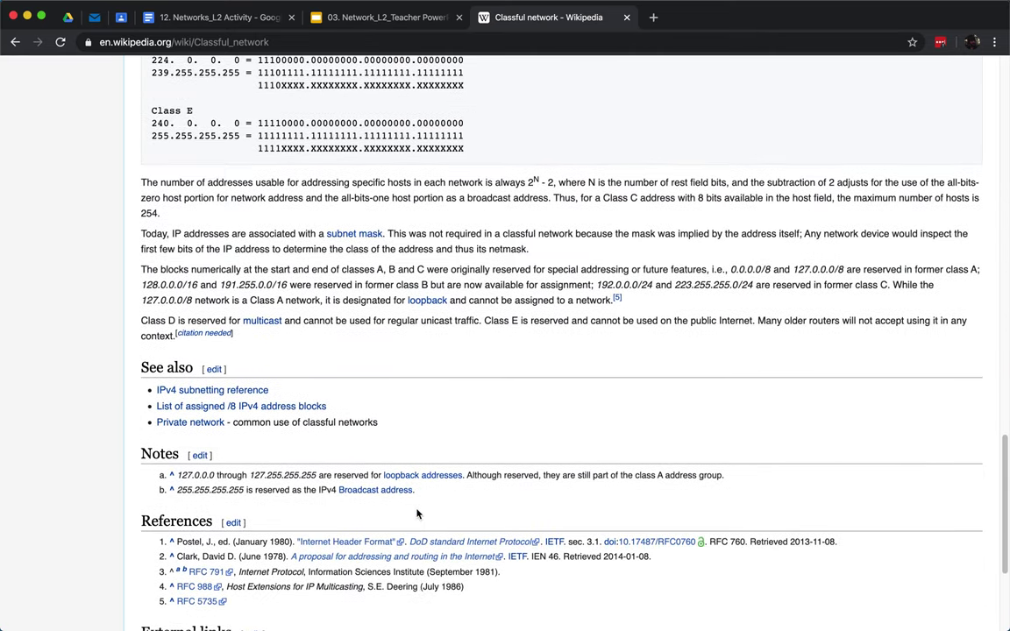
{"action": "scroll", "coordinate": [416, 473], "scroll_direction": "down", "scroll_amount": 3}
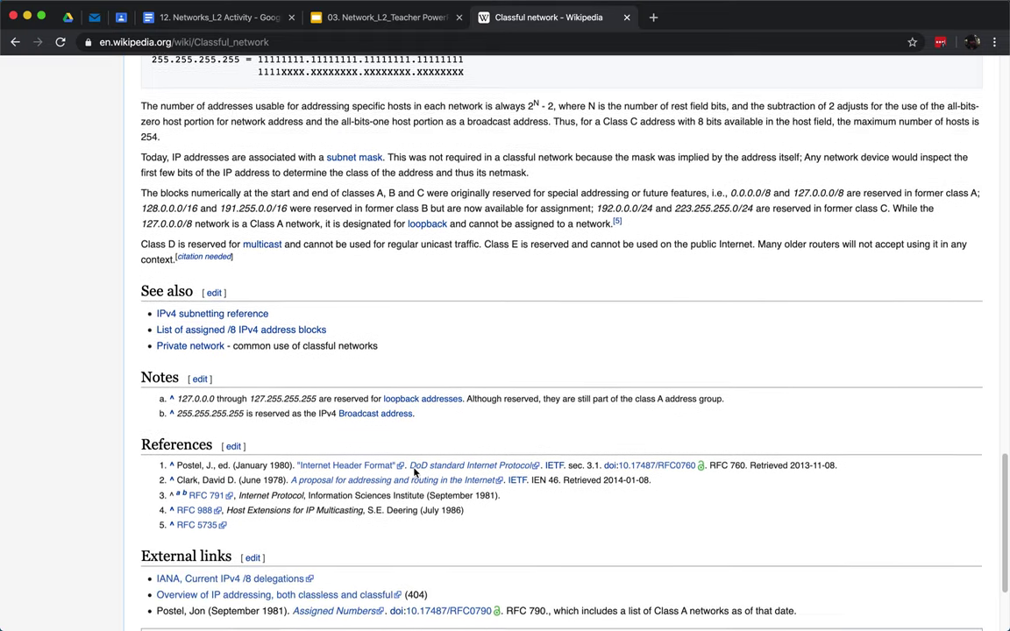
{"action": "scroll", "coordinate": [416, 472], "scroll_direction": "up", "scroll_amount": 15}
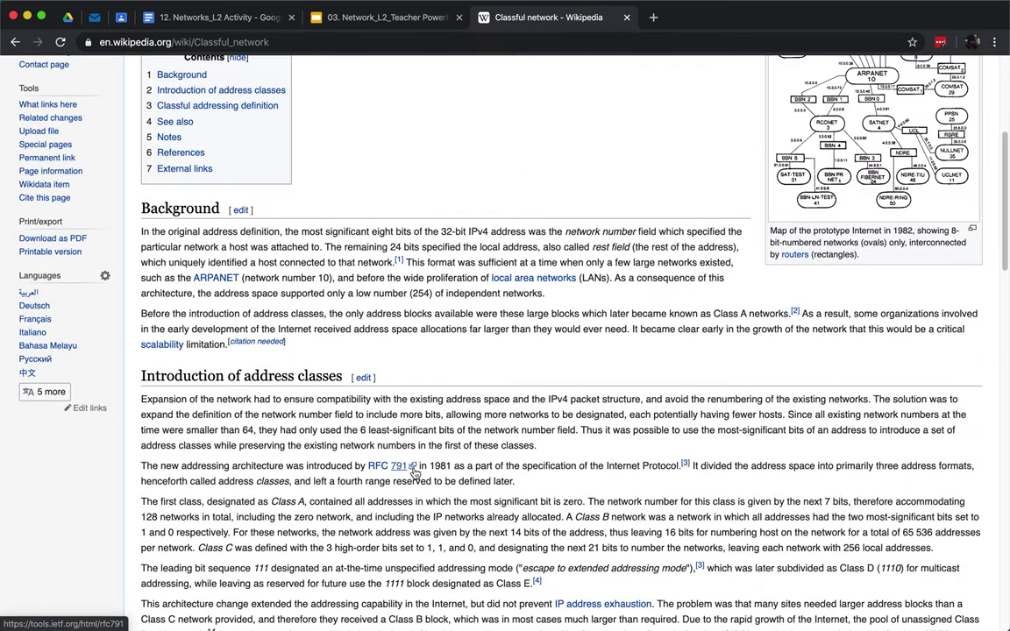
{"action": "scroll", "coordinate": [416, 472], "scroll_direction": "down", "scroll_amount": 3}
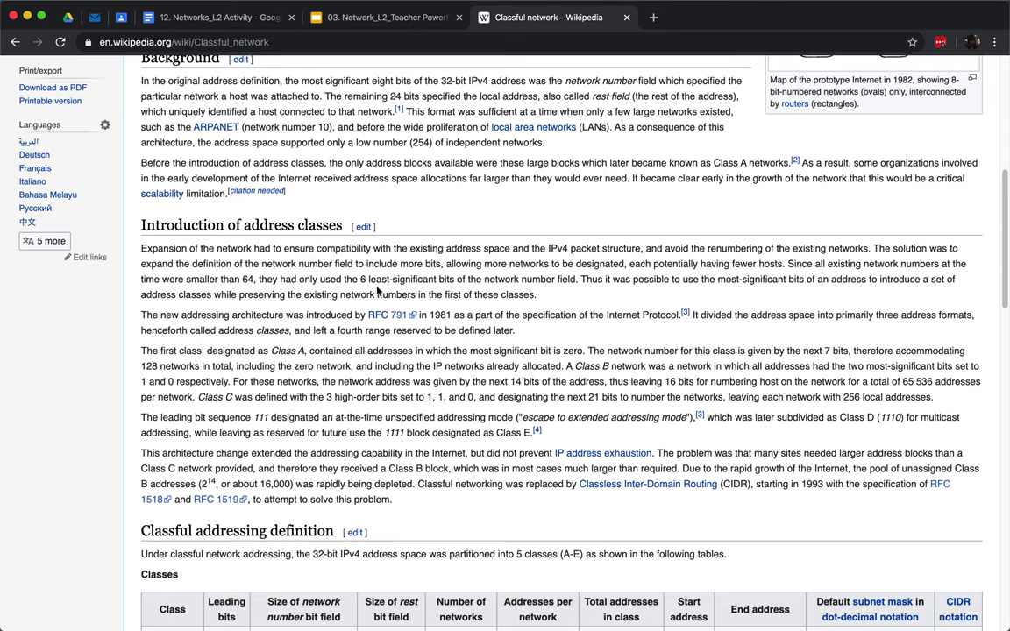
{"action": "scroll", "coordinate": [375, 289], "scroll_direction": "up", "scroll_amount": 5}
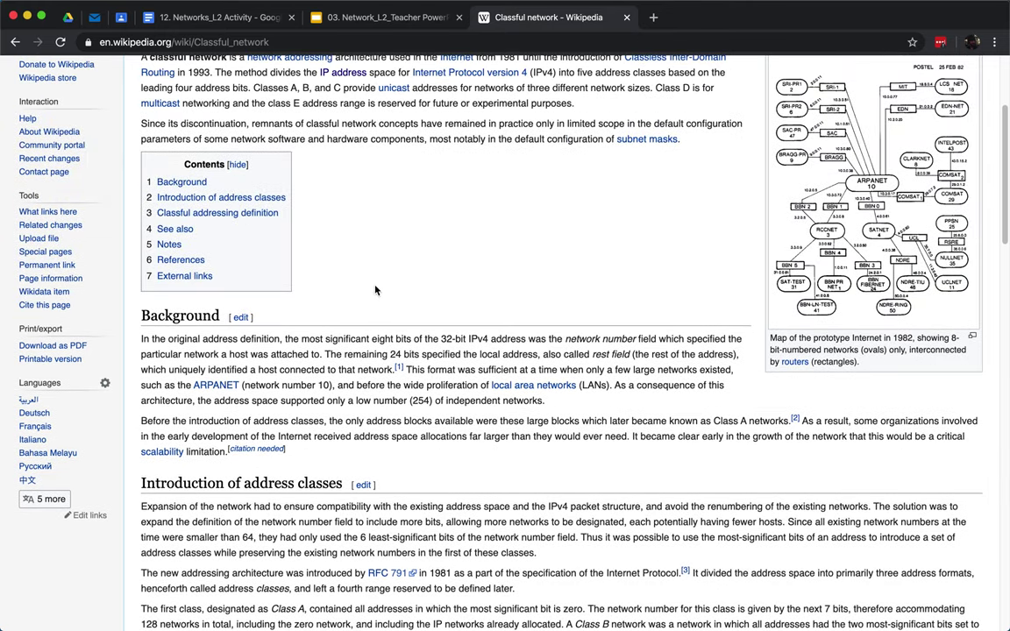
{"action": "scroll", "coordinate": [375, 289], "scroll_direction": "up", "scroll_amount": 3}
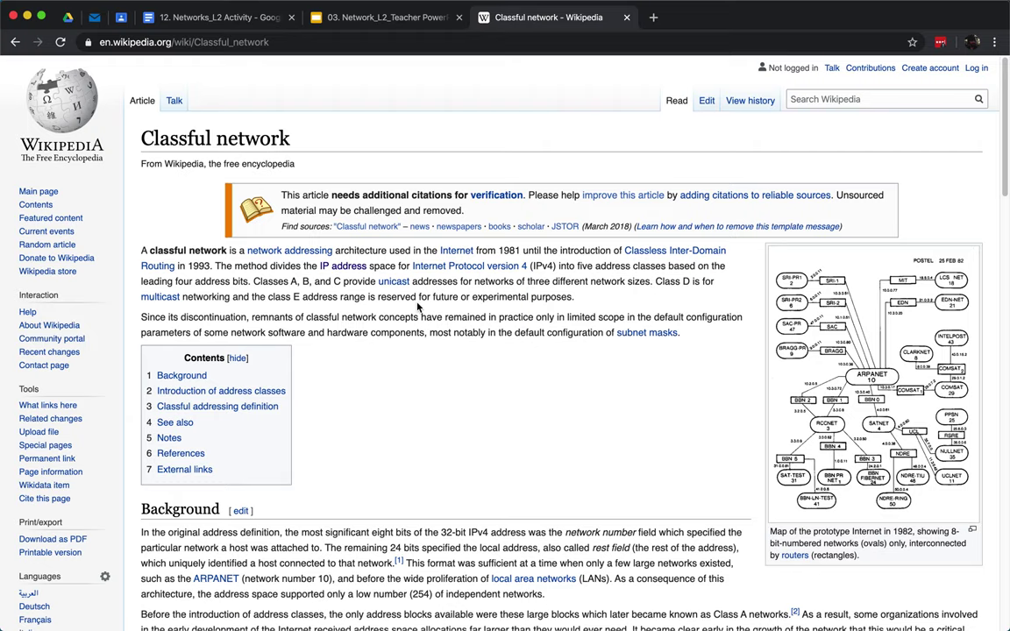
{"action": "scroll", "coordinate": [383, 344], "scroll_direction": "down", "scroll_amount": 1}
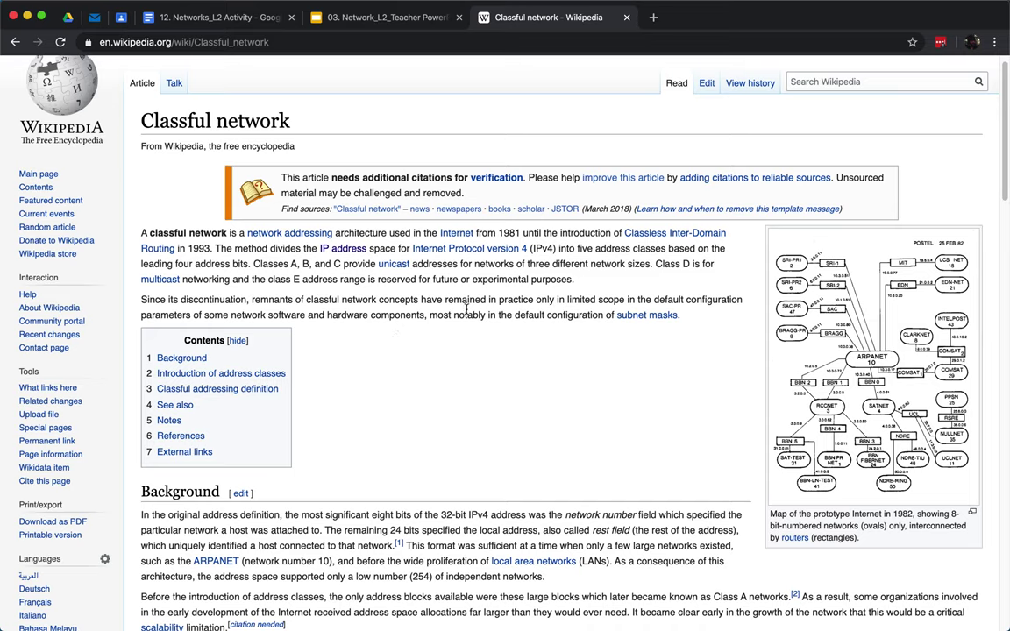
{"action": "left_click", "coordinate": [627, 17]}
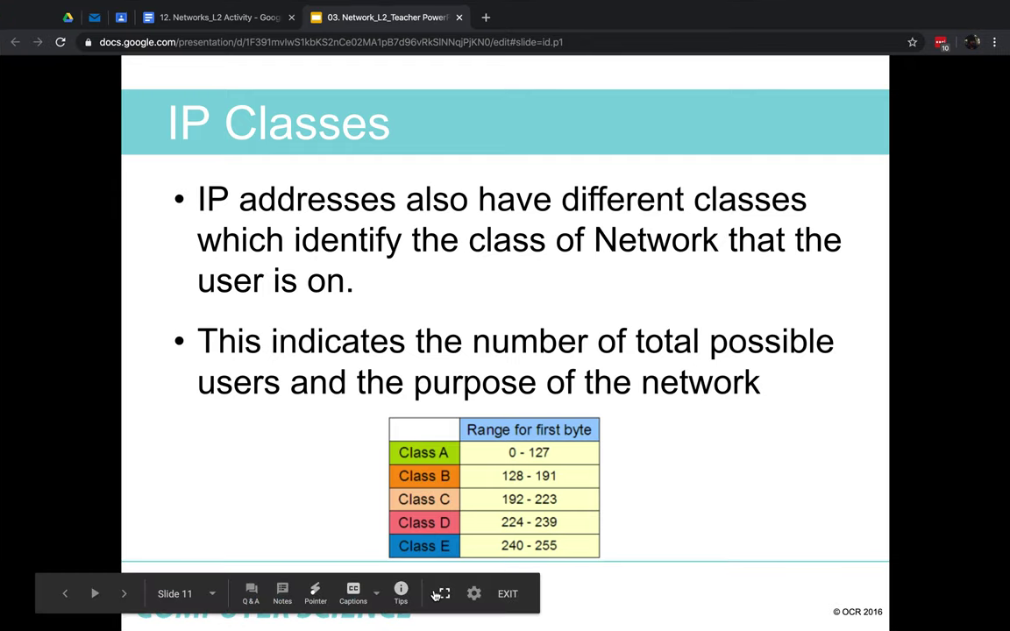
Step: Present the deck full screen and advance from IP Classes to slide 12, MAC address
{"action": "left_click", "coordinate": [445, 592]}
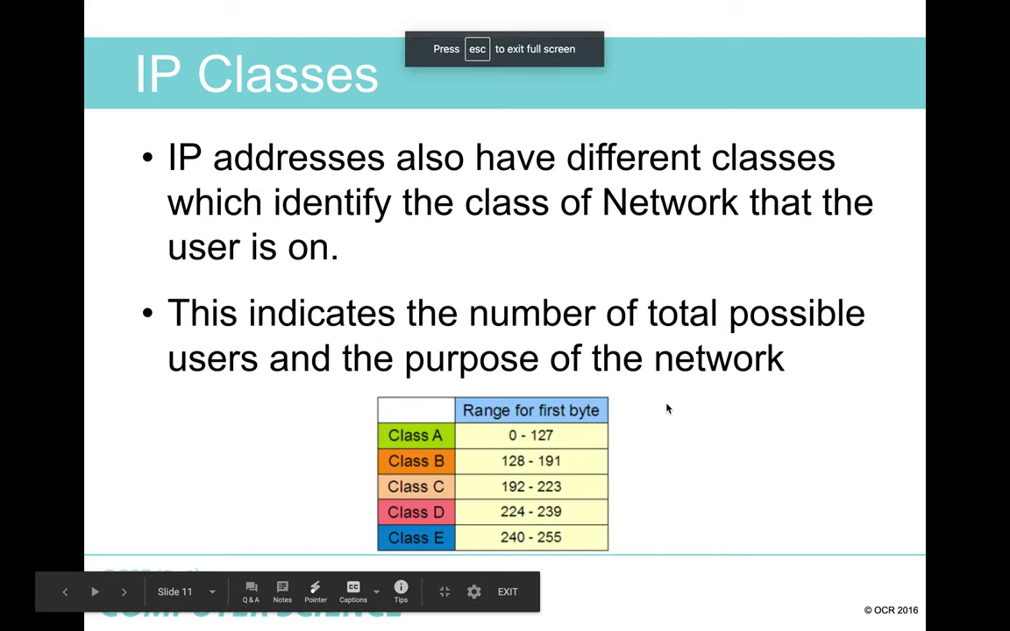
{"action": "key", "text": "Right"}
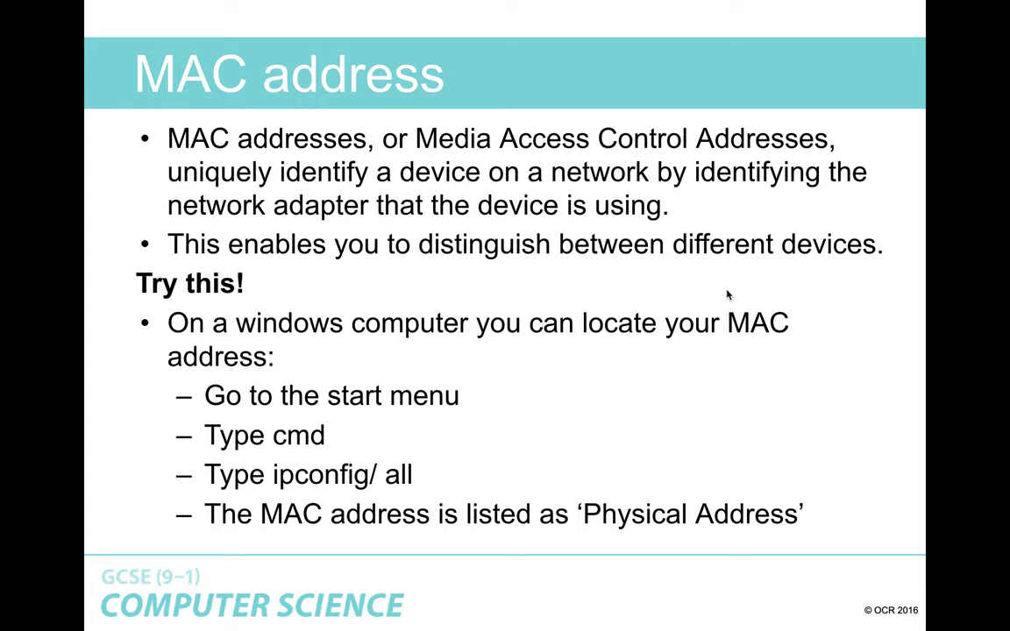
Step: Switch to the Terminal desktop and run ifconfig
{"action": "key", "text": "ctrl+Left"}
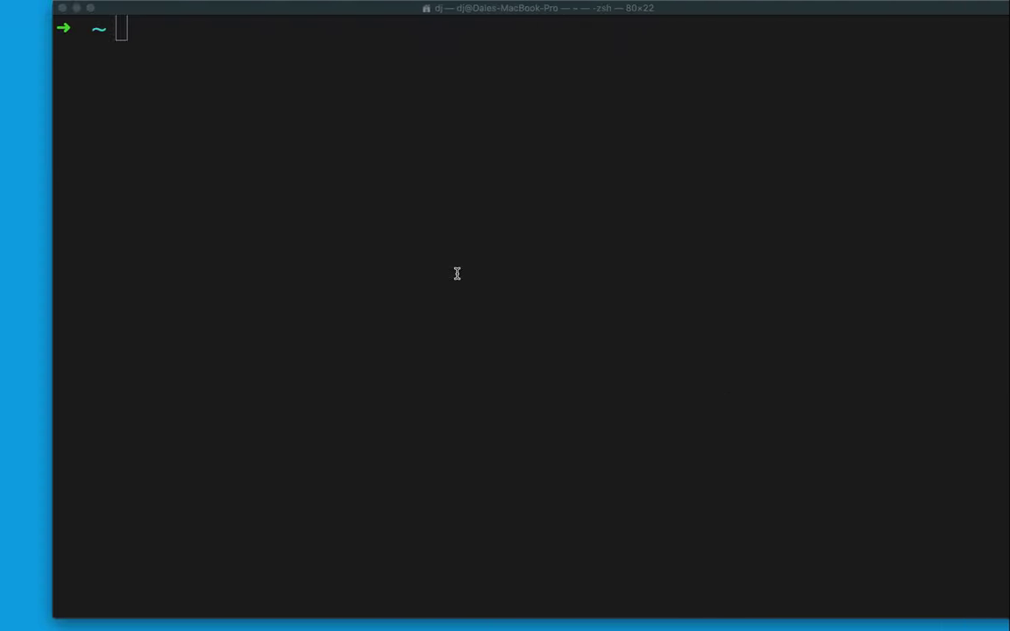
{"action": "mouse_move", "coordinate": [424, 612]}
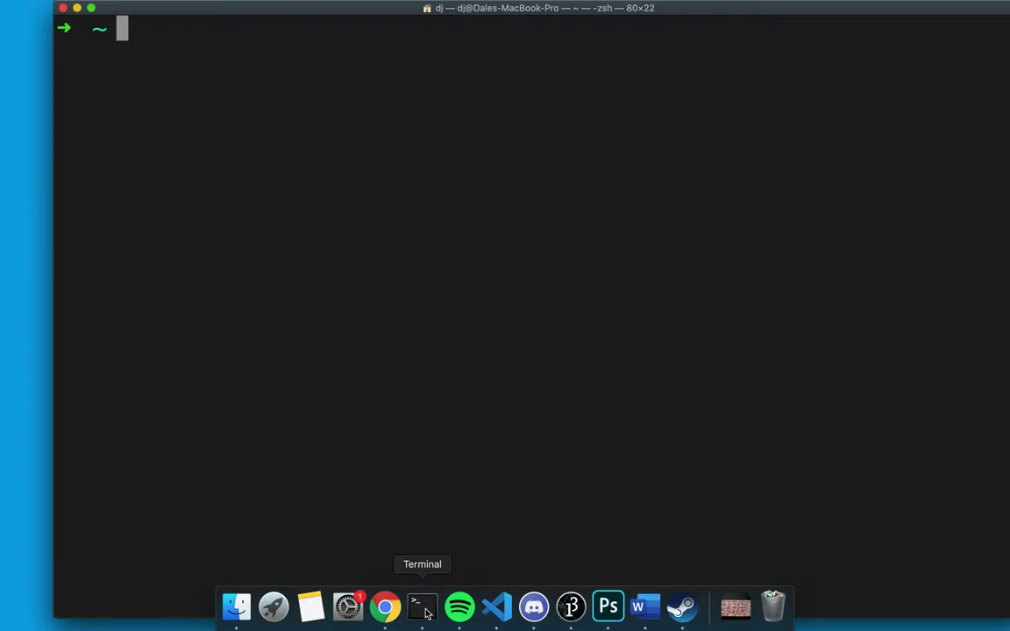
{"action": "type", "text": "id"}
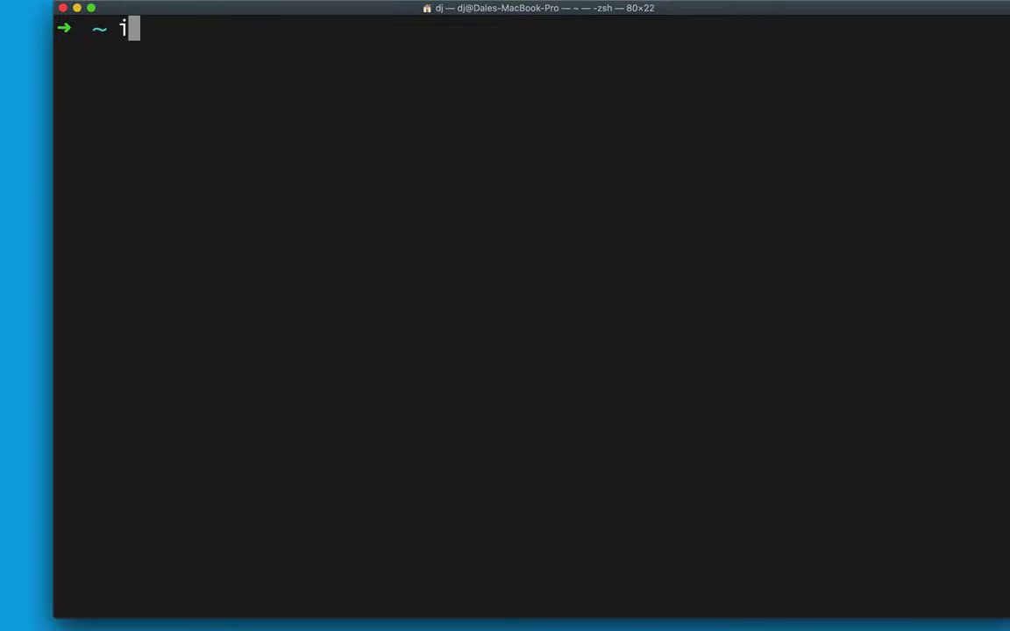
{"action": "key", "text": "BackSpace"}
{"action": "type", "text": "fconfig"}
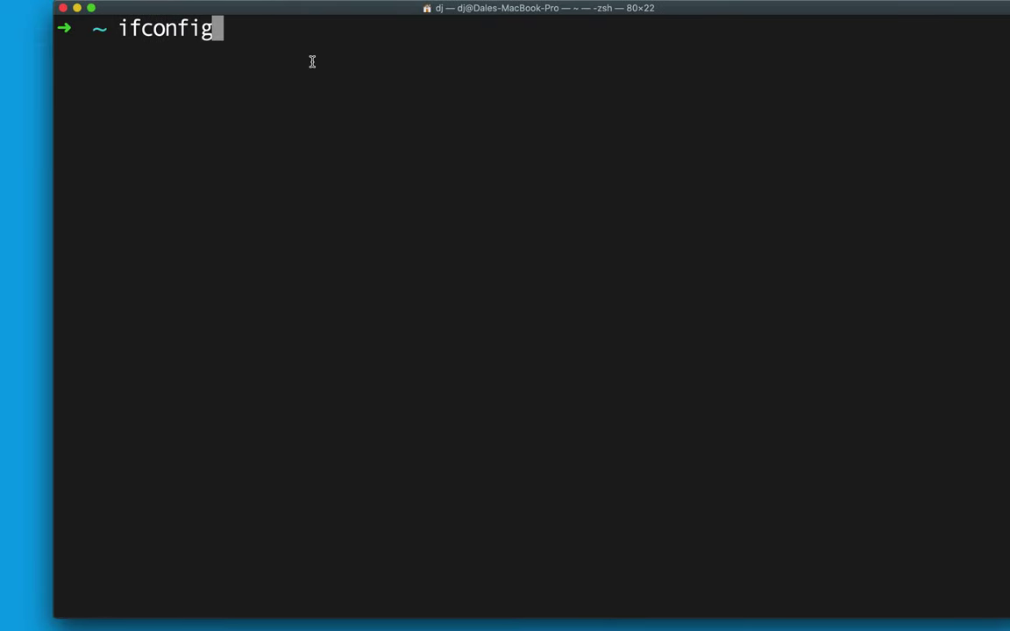
{"action": "key", "text": "Return"}
{"action": "scroll", "coordinate": [253, 326], "scroll_direction": "up", "scroll_amount": 10}
{"action": "scroll", "coordinate": [283, 362], "scroll_direction": "up", "scroll_amount": 5}
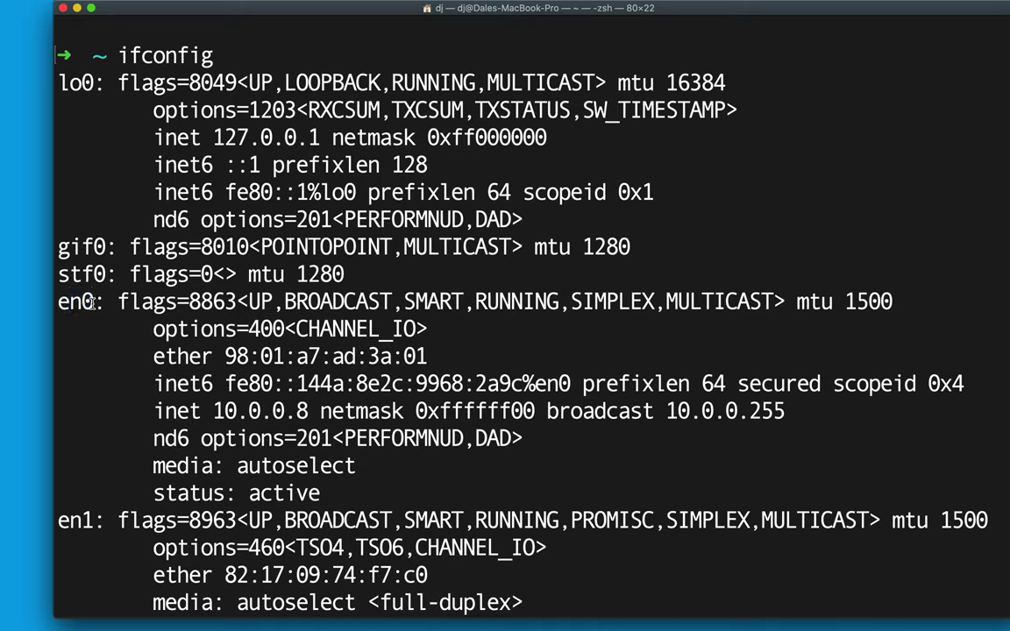
{"action": "left_click_drag", "start_coordinate": [226, 355], "coordinate": [428, 355]}
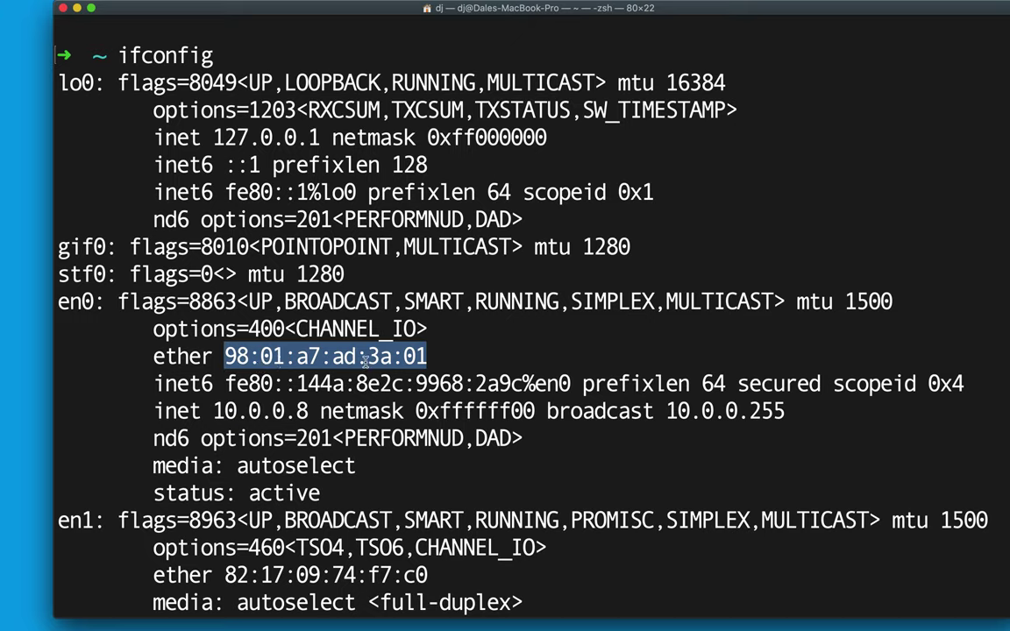
{"action": "left_click", "coordinate": [422, 355]}
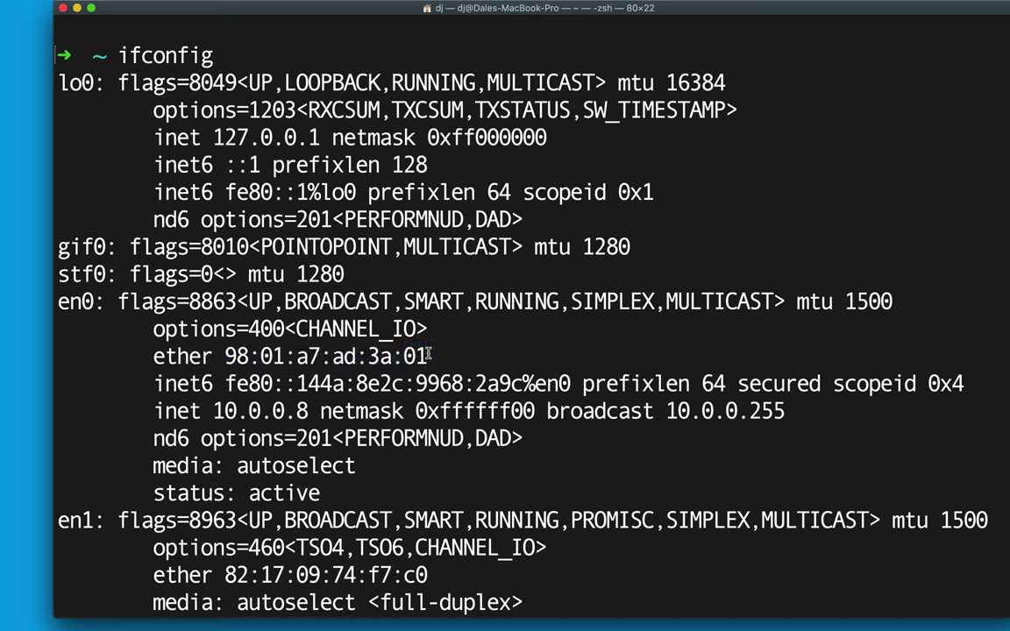
{"action": "left_click_drag", "start_coordinate": [224, 355], "coordinate": [426, 356]}
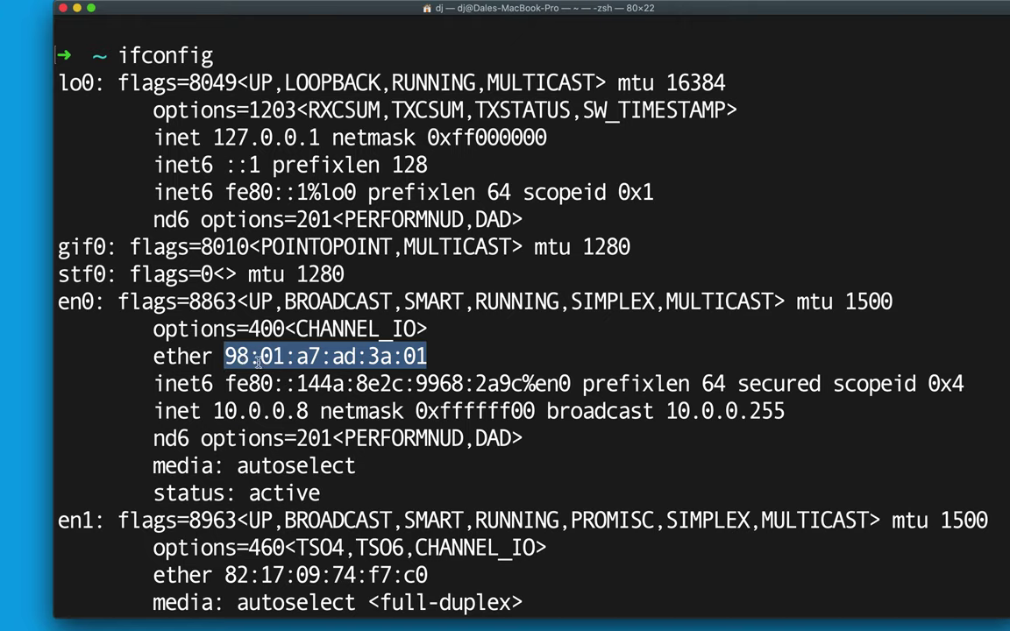
{"action": "scroll", "coordinate": [259, 364], "scroll_direction": "up", "scroll_amount": 2}
{"action": "scroll", "coordinate": [280, 386], "scroll_direction": "down", "scroll_amount": 2}
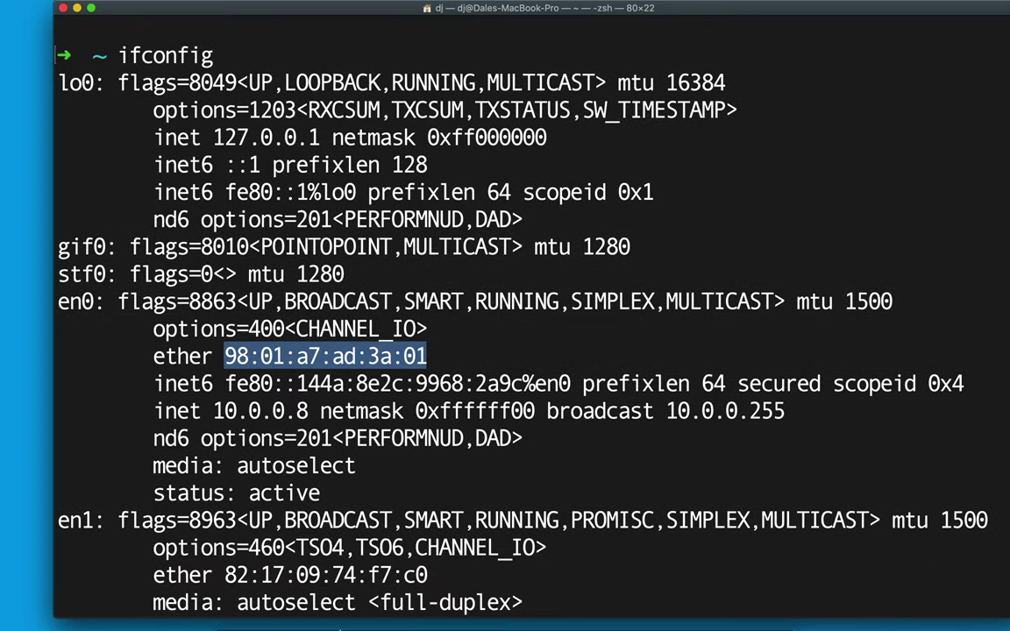
Step: Confirm Wi-Fi MAC 98:01:a7:ad:3a:01 in Network > Advanced > Hardware, then return to Terminal
{"action": "mouse_move", "coordinate": [350, 614]}
{"action": "left_click", "coordinate": [351, 607]}
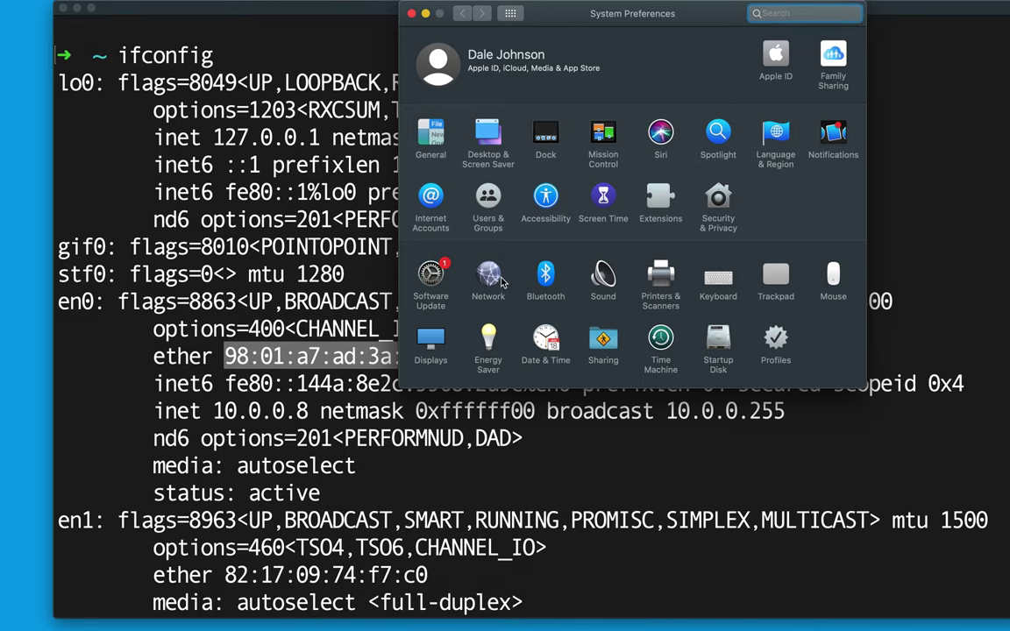
{"action": "left_click", "coordinate": [488, 276]}
{"action": "left_click", "coordinate": [776, 338]}
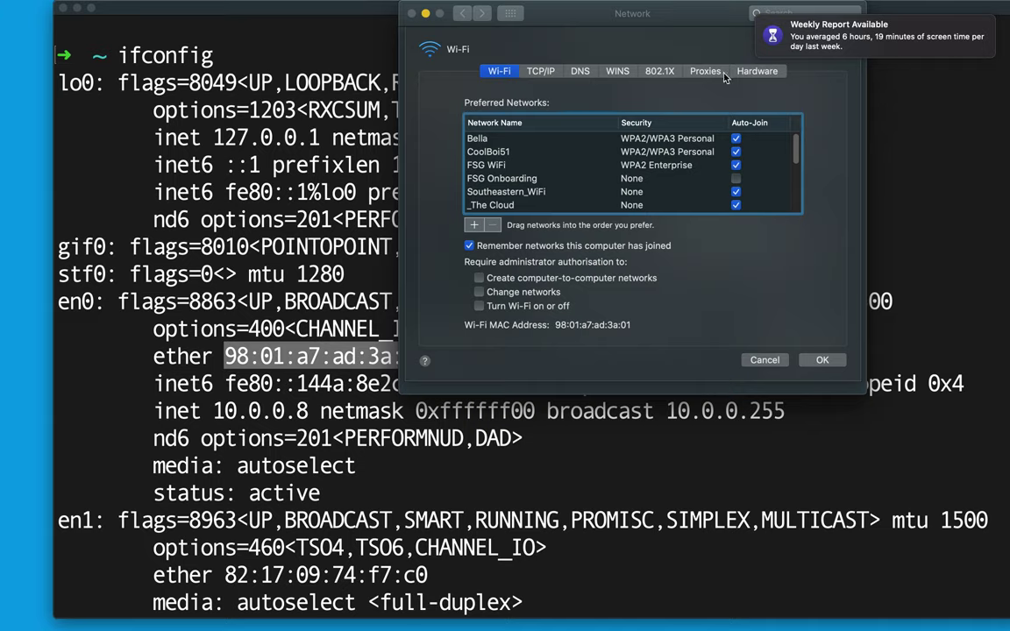
{"action": "left_click", "coordinate": [741, 73]}
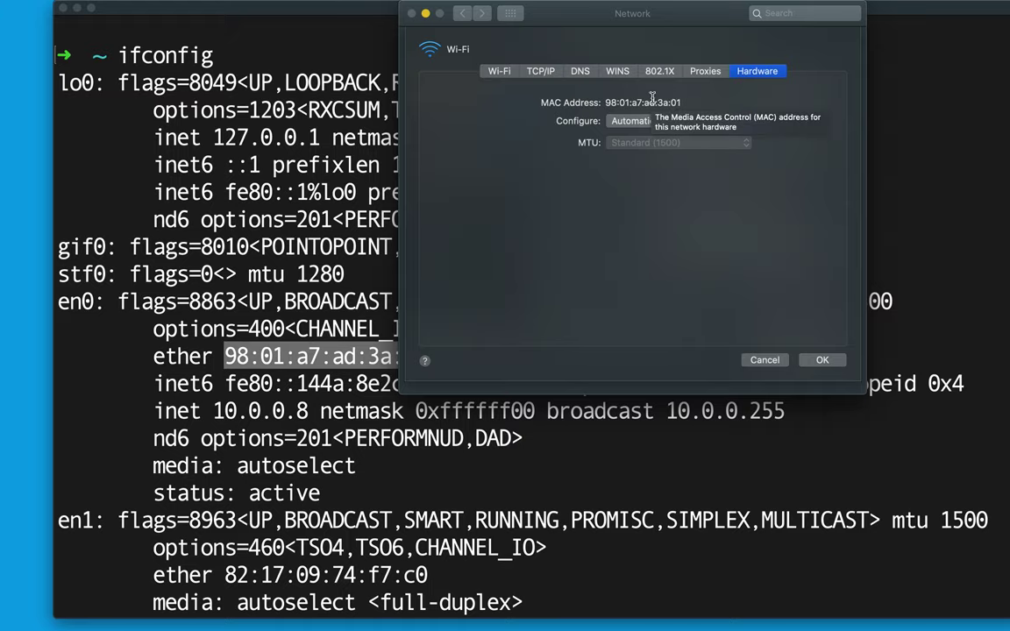
{"action": "left_click", "coordinate": [342, 18]}
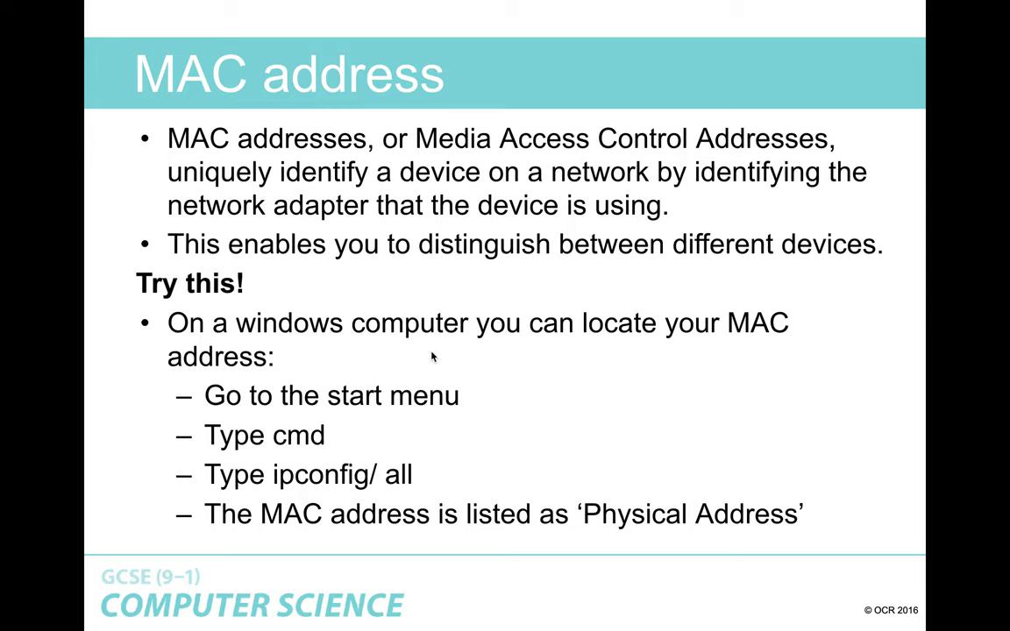
Step: Advance to the 48-bit MAC address slide, then clear the Terminal selection
{"action": "left_click", "coordinate": [455, 334]}
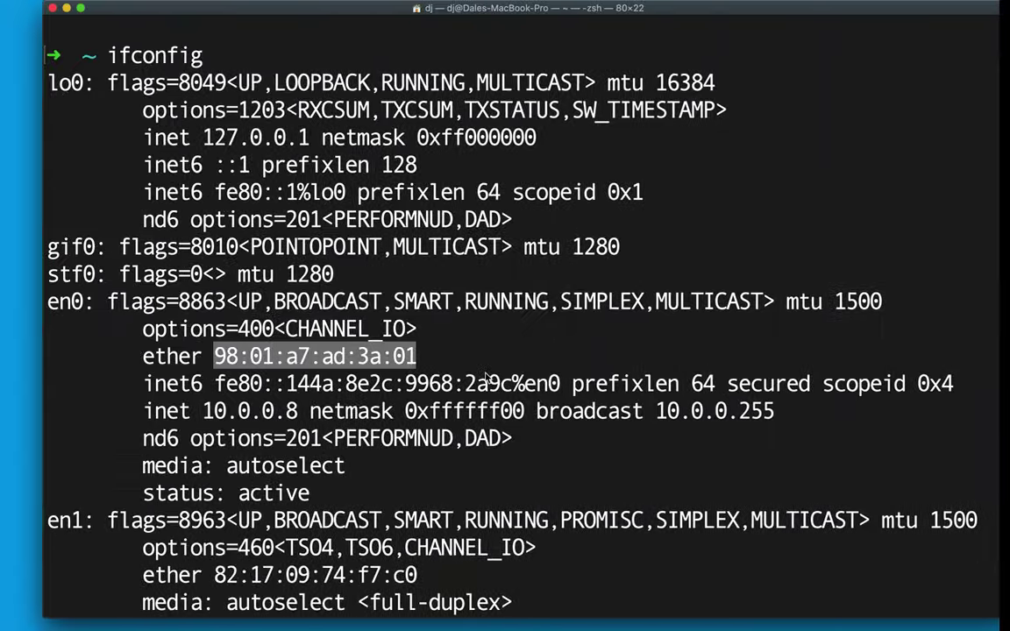
{"action": "left_click", "coordinate": [289, 355]}
Step: Highlight each en0 MAC pair (98, 01, a7, ad, 3a, 01), then advance to An Example MAC address
{"action": "double_click", "coordinate": [246, 356]}
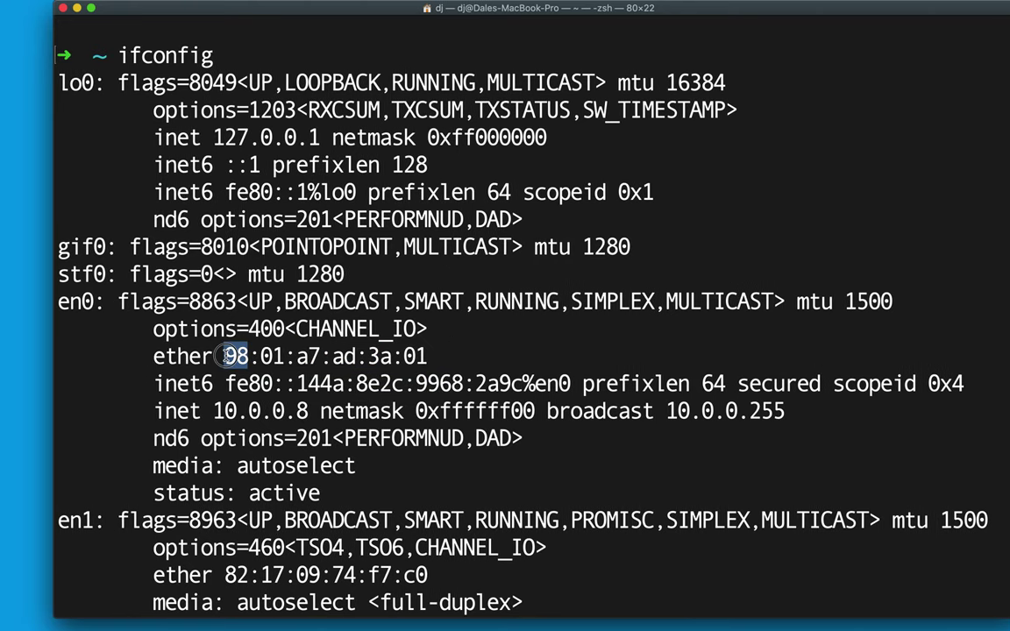
{"action": "double_click", "coordinate": [267, 356]}
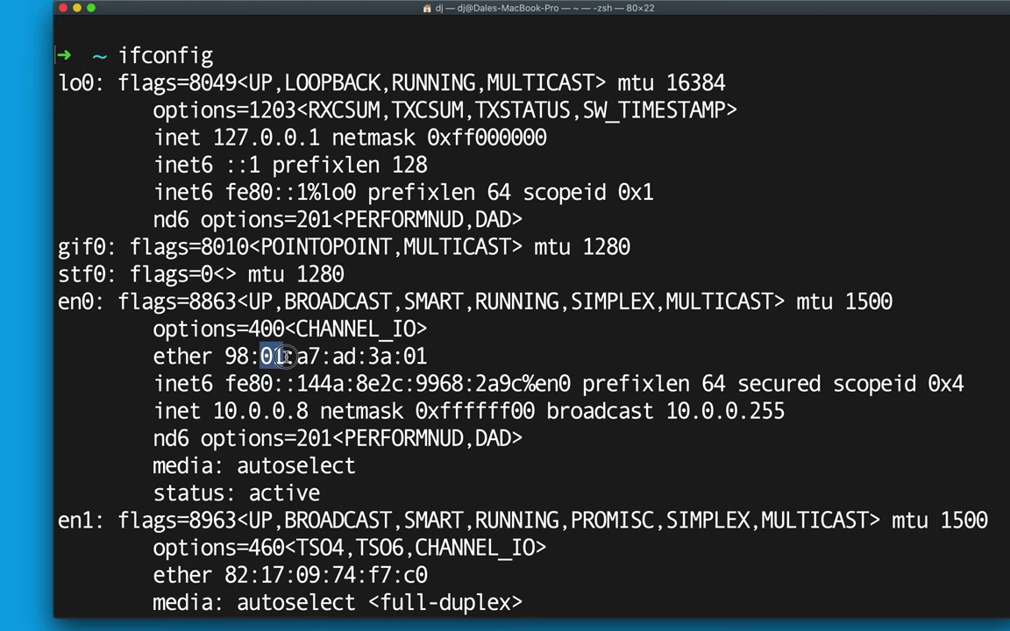
{"action": "left_click_drag", "start_coordinate": [297, 355], "coordinate": [321, 356]}
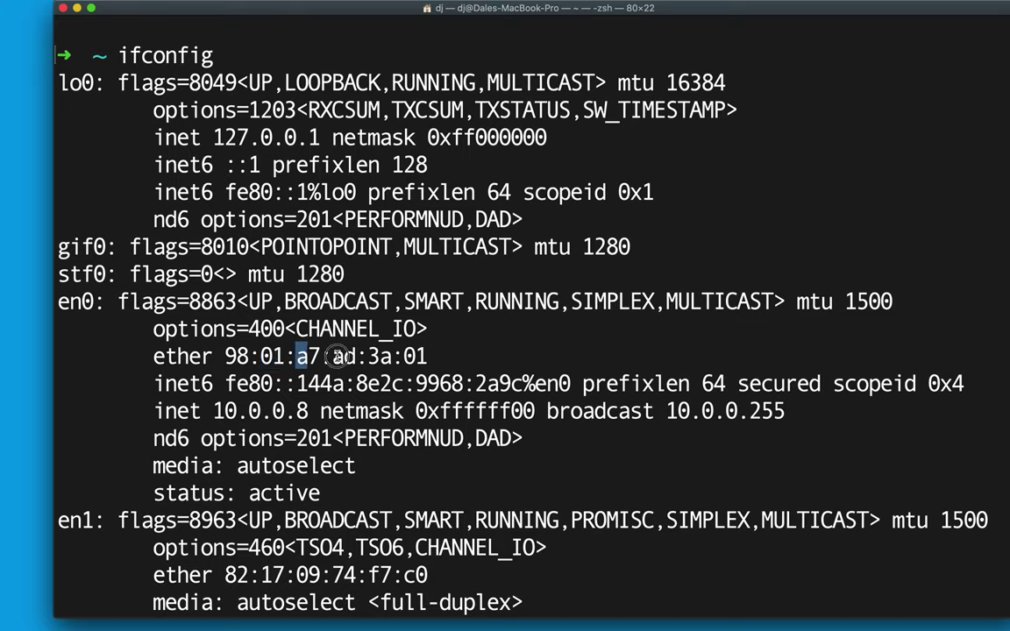
{"action": "double_click", "coordinate": [343, 356]}
{"action": "double_click", "coordinate": [386, 355]}
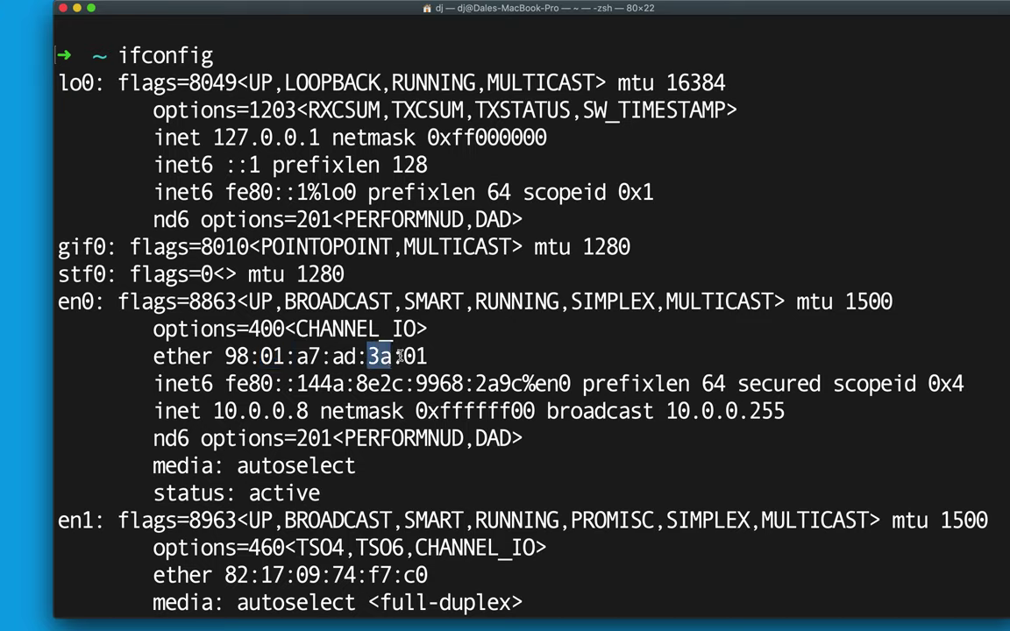
{"action": "double_click", "coordinate": [414, 355]}
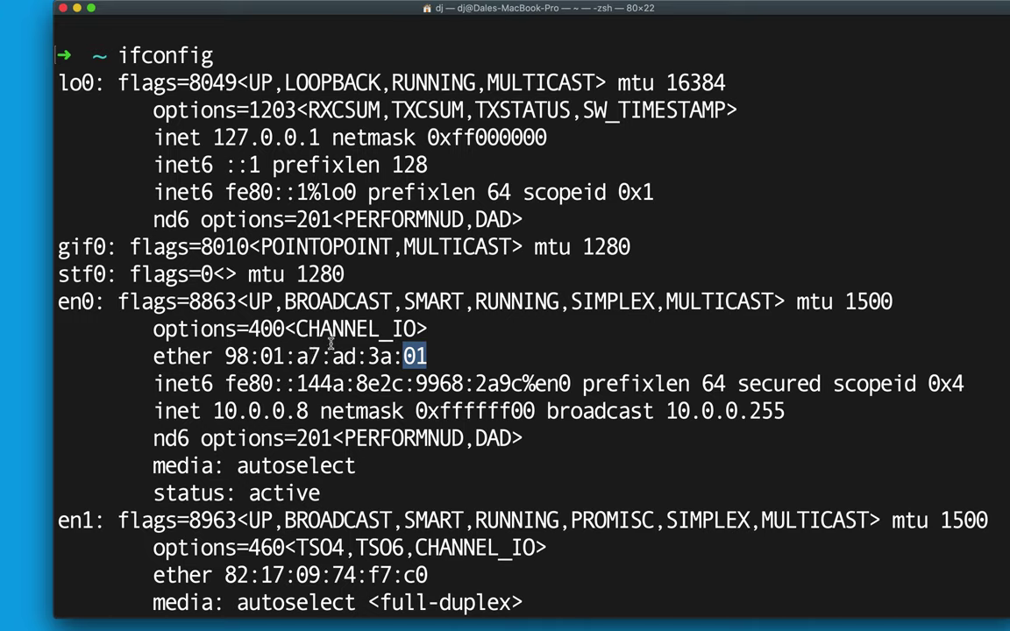
{"action": "left_click", "coordinate": [431, 356]}
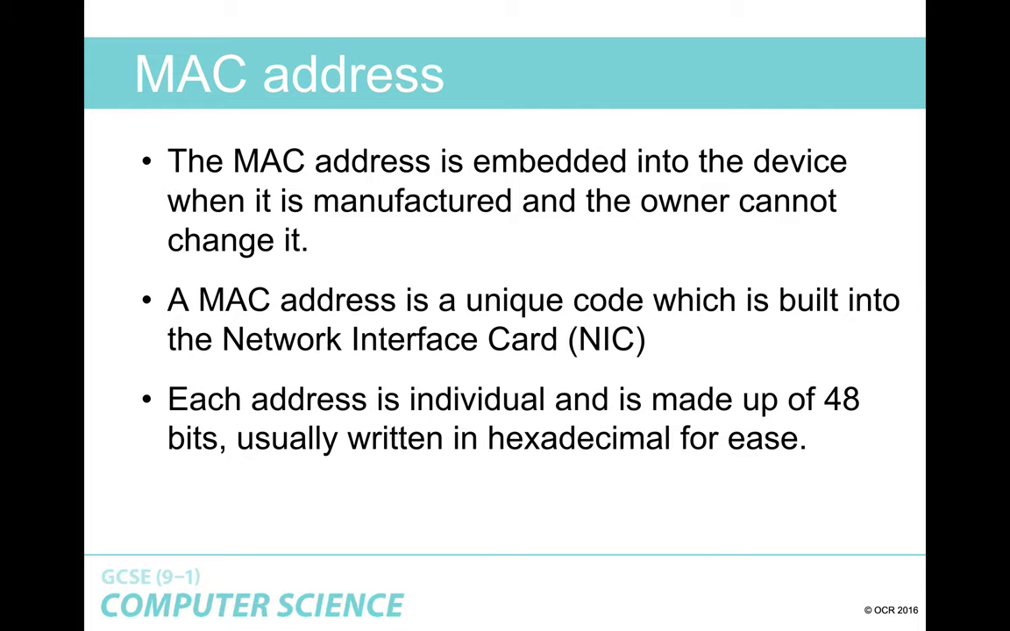
{"action": "left_click", "coordinate": [673, 399]}
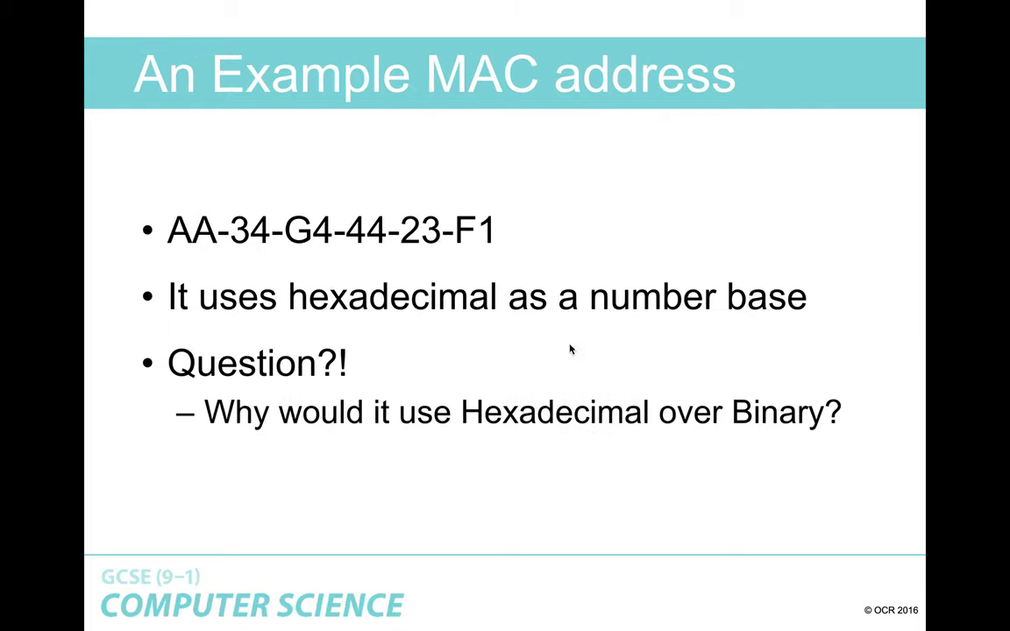